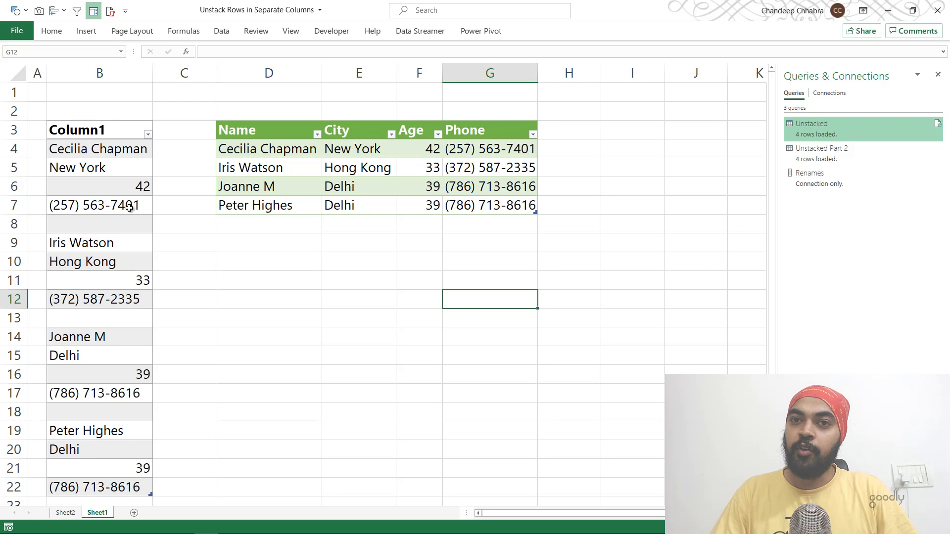
Inspect the stacked name, city, age and phone records in column B, then the output table's Name header.
click(108, 224)
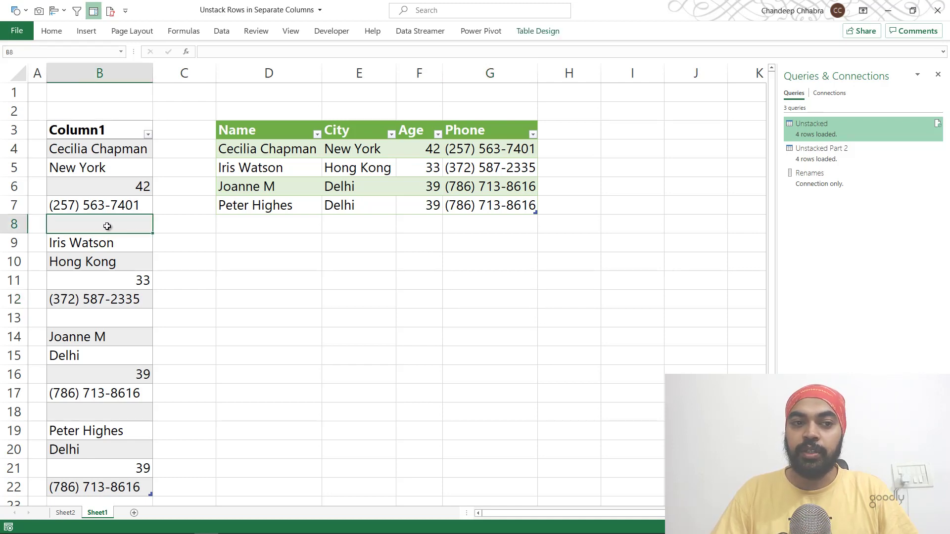
drag(110, 243, 112, 303)
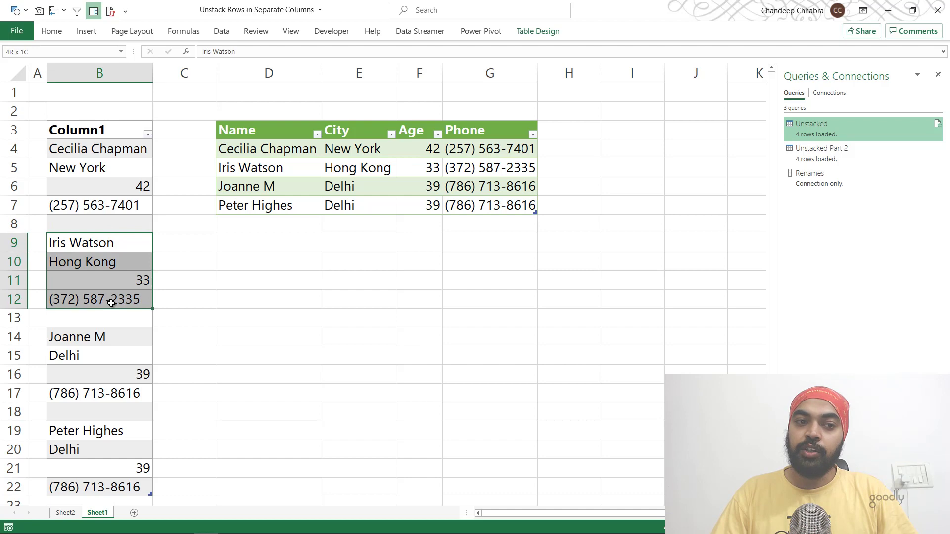
click(90, 244)
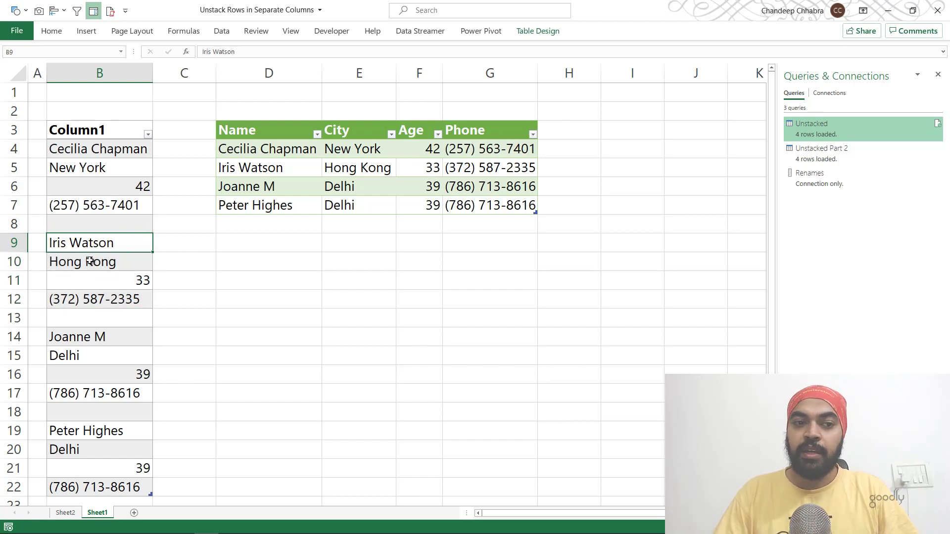
click(90, 262)
click(91, 287)
click(93, 301)
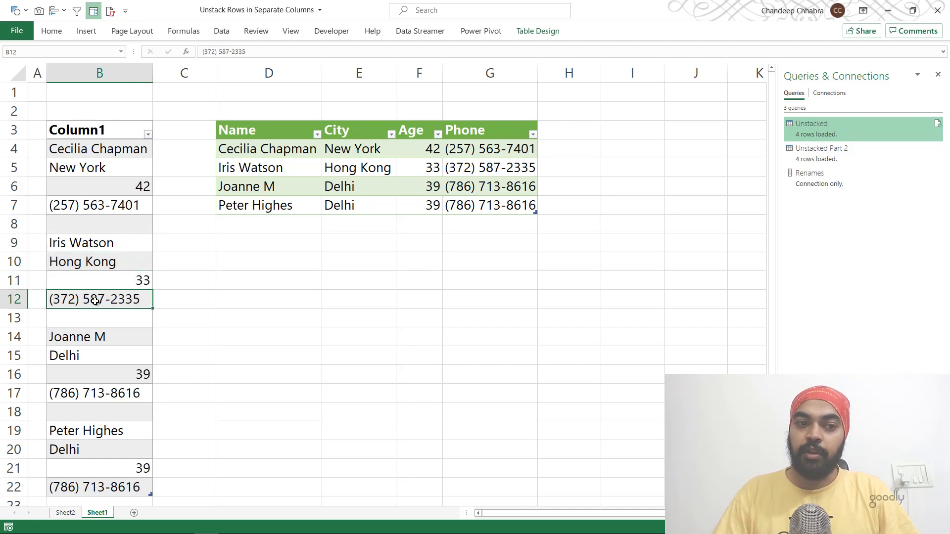
click(89, 316)
drag(92, 336, 92, 393)
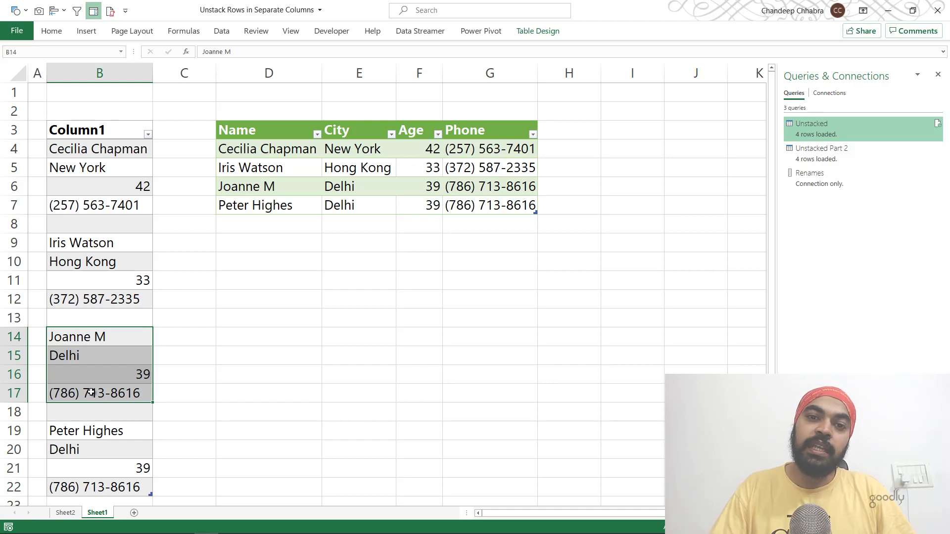
click(110, 74)
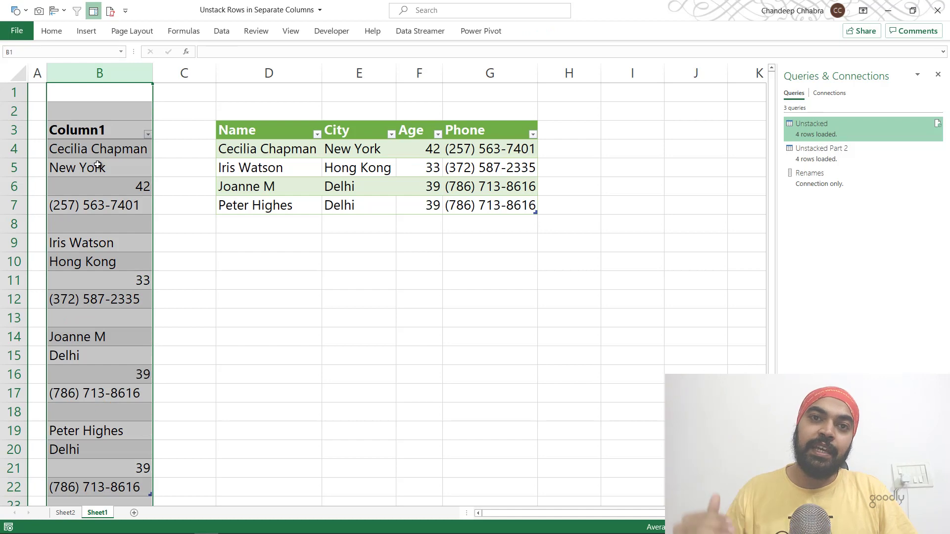
click(280, 133)
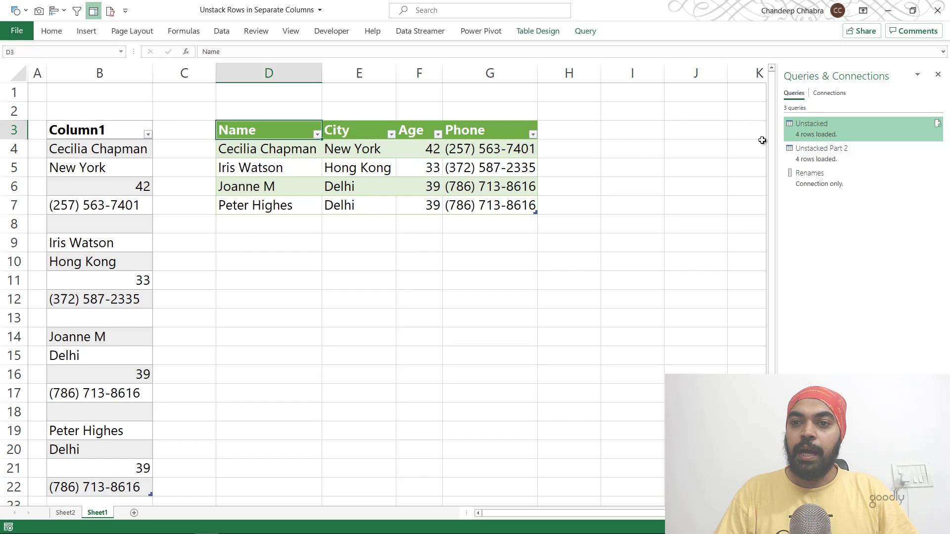
Open the Unstacked query and preview its Filtered Rows step, cutting 19 source rows to 16.
double_click(814, 132)
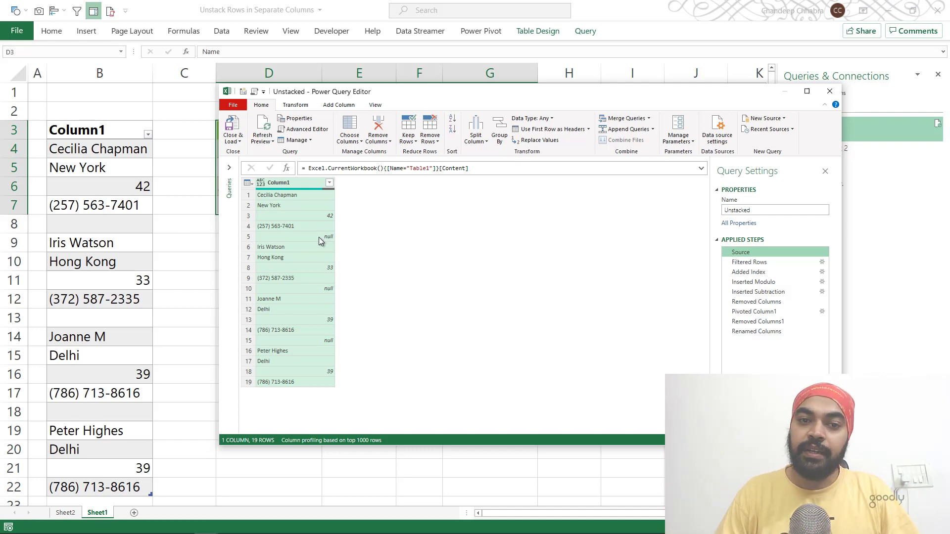
click(768, 261)
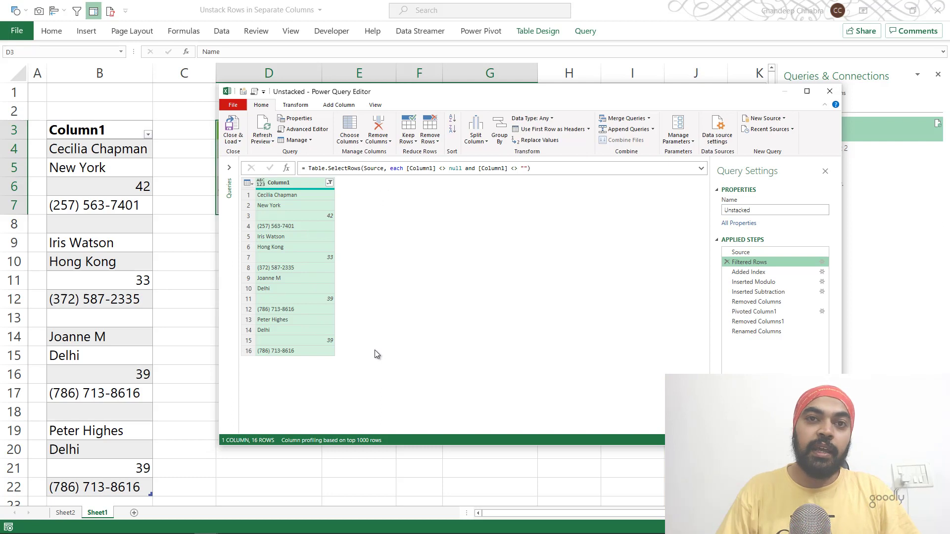
click(341, 106)
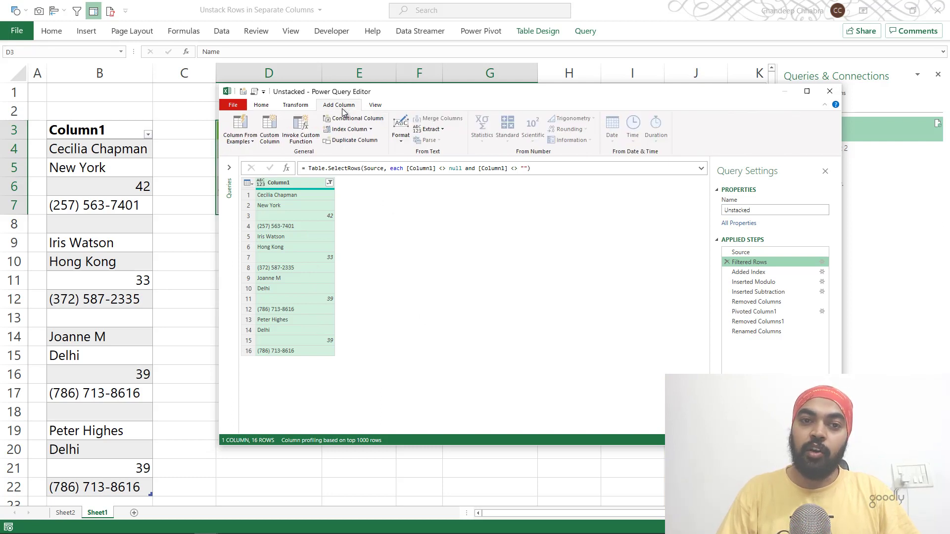
Preview the Added Index step's 0–15 Index column, then the Inserted Modulo step's 0–3 cycle.
click(753, 282)
click(749, 273)
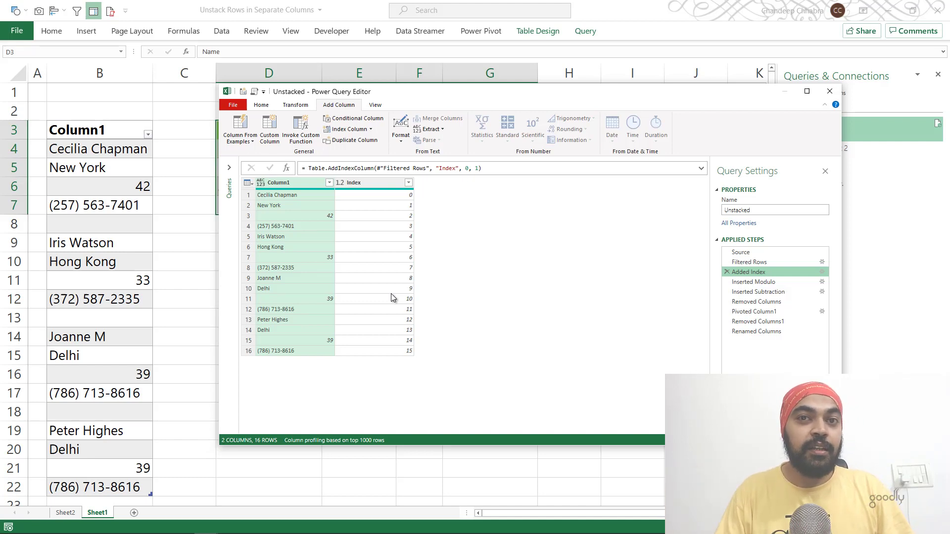
click(387, 183)
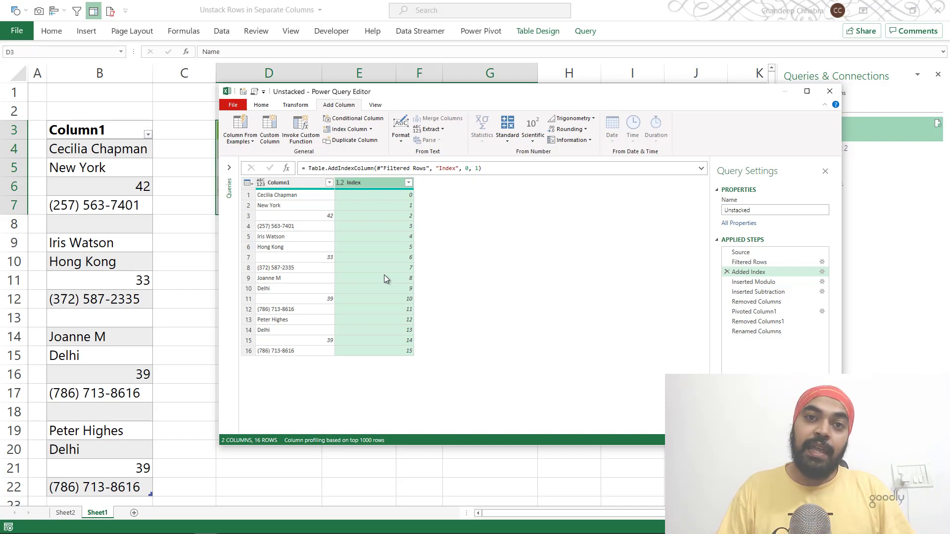
click(795, 282)
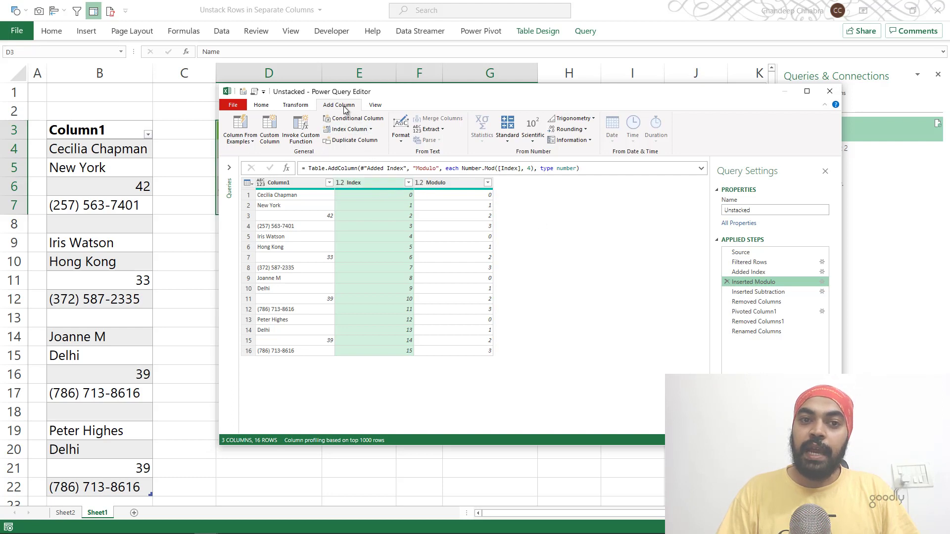
click(506, 138)
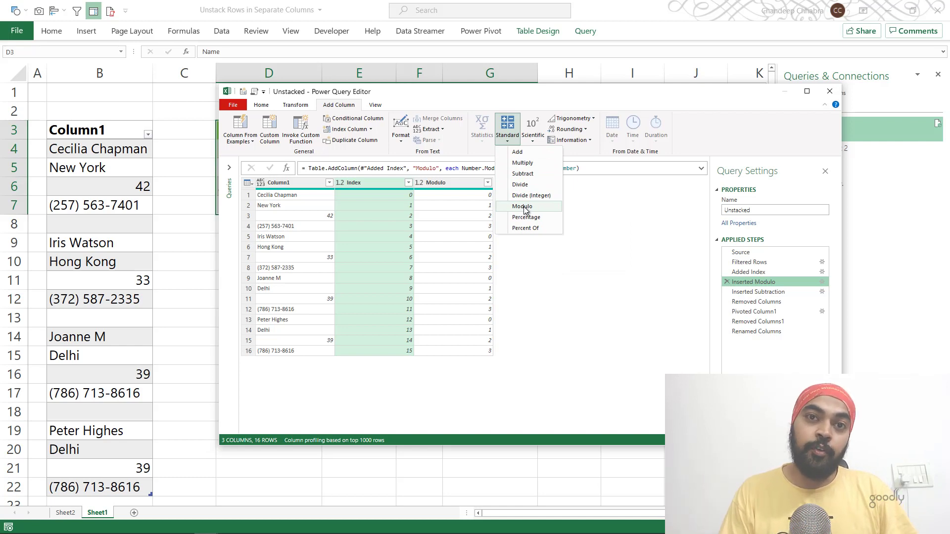
click(459, 183)
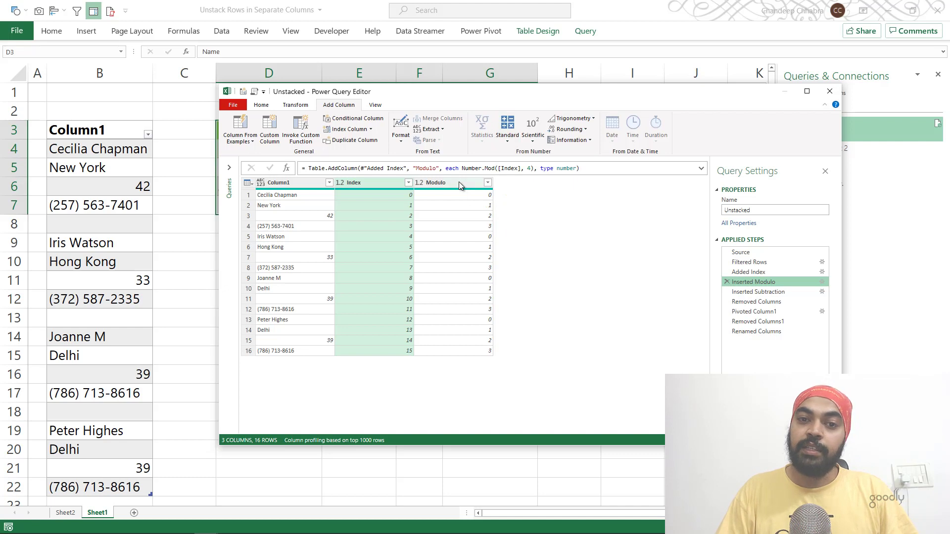
click(459, 182)
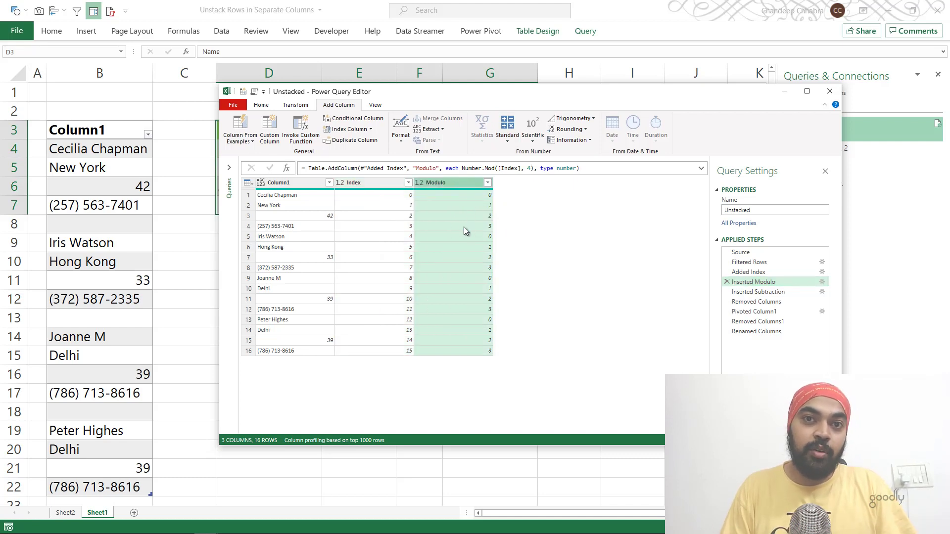
click(471, 194)
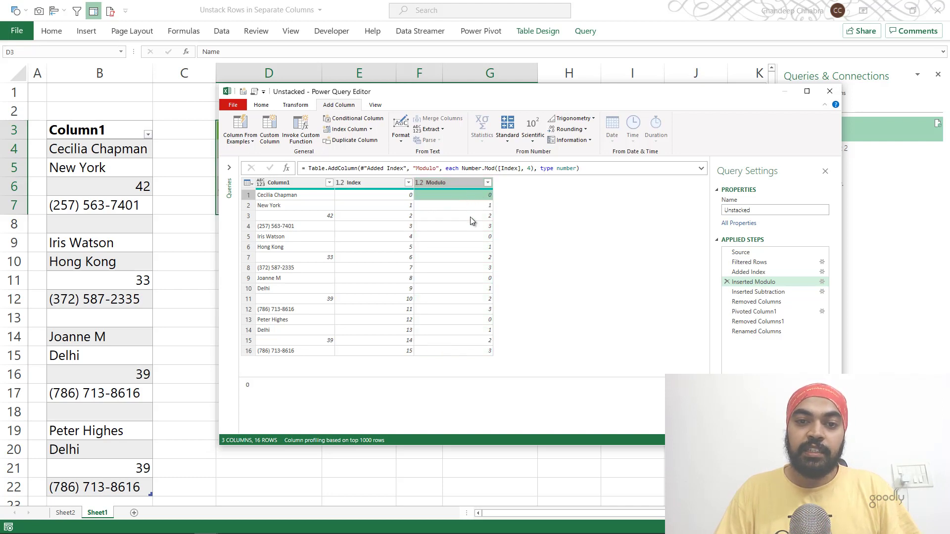
click(487, 240)
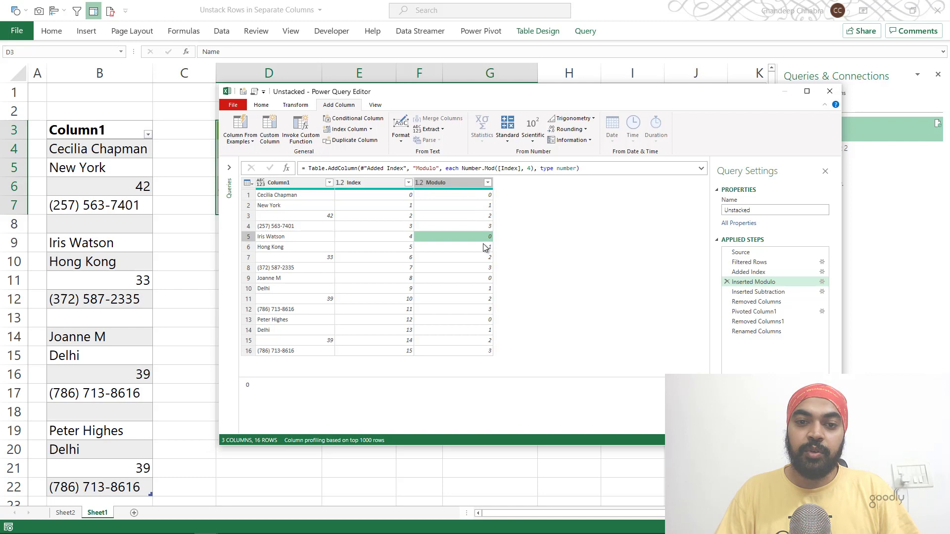
click(486, 279)
click(487, 320)
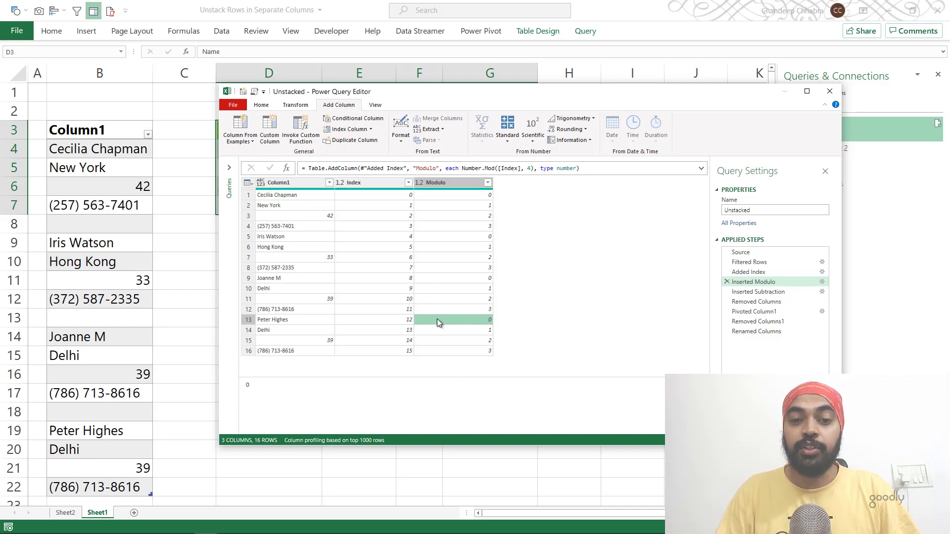
click(479, 207)
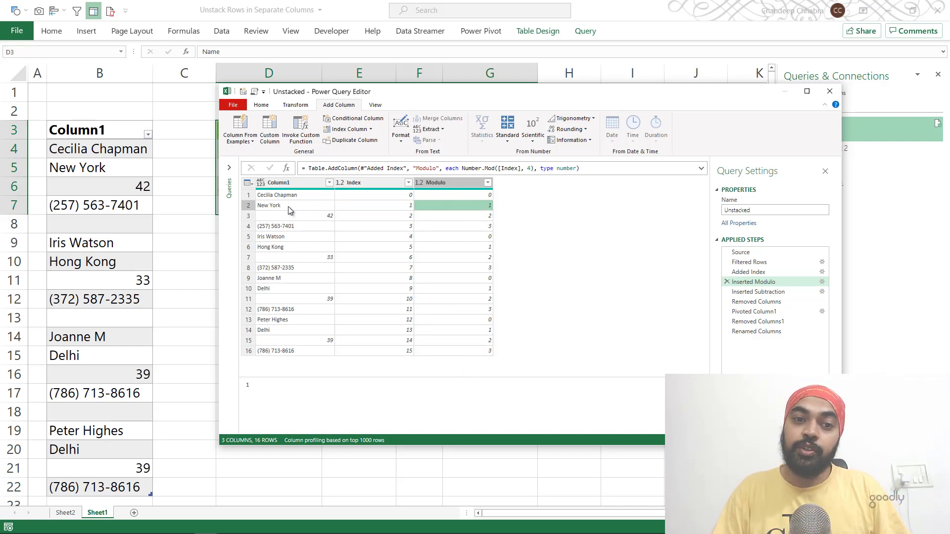
click(474, 217)
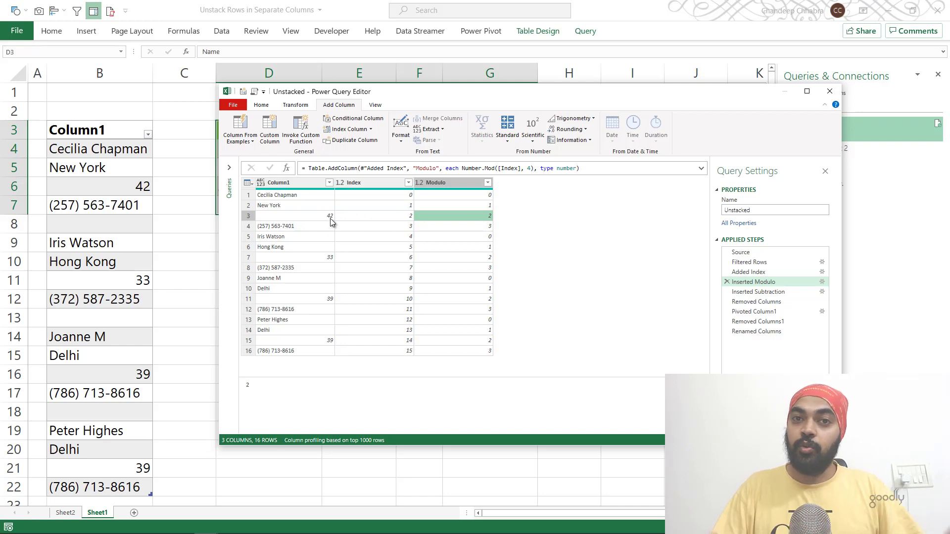
click(482, 182)
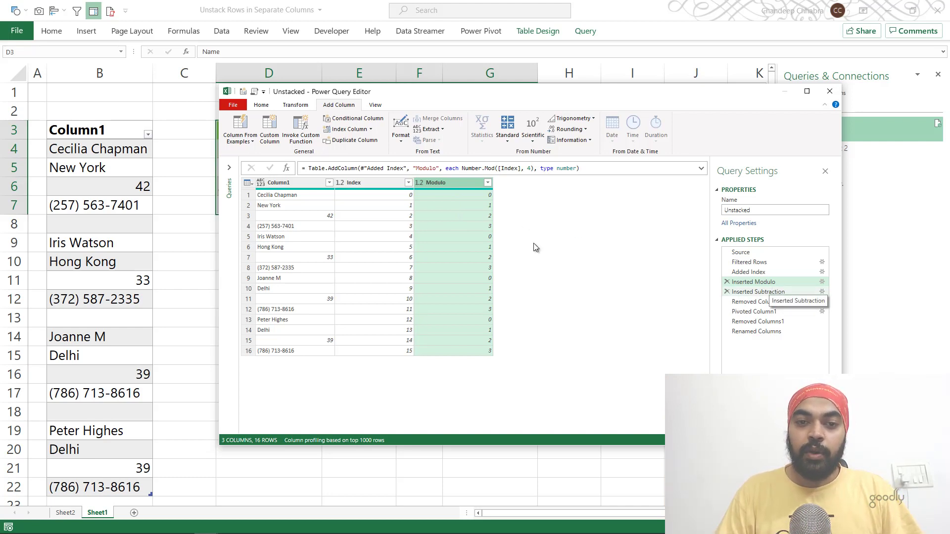
Preview the Inserted Subtraction step, where Index minus Modulo gives group numbers 0, 4, 8, 12.
click(372, 183)
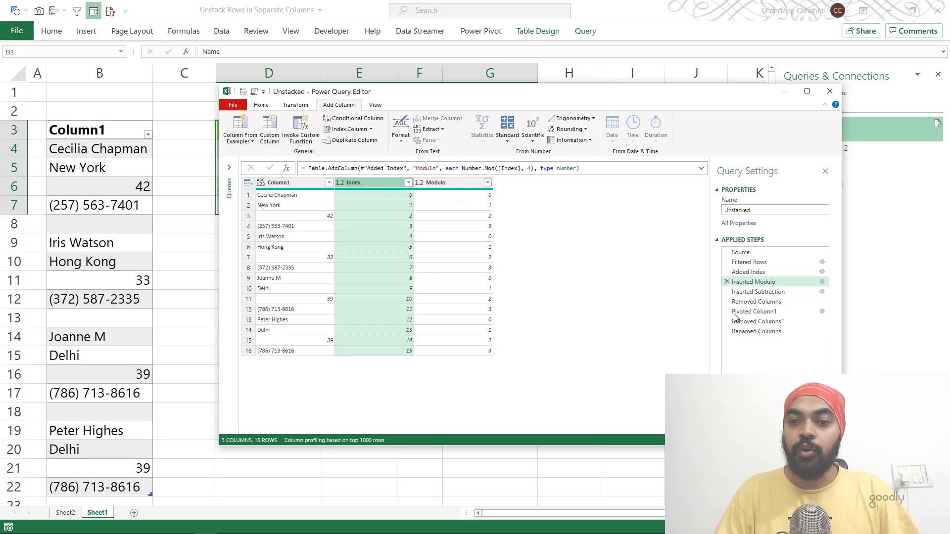
click(758, 292)
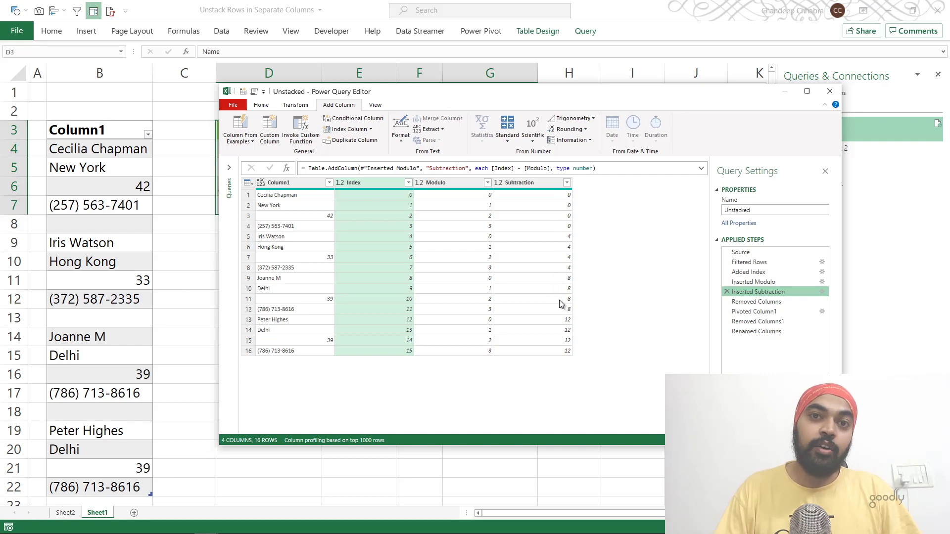
click(462, 183)
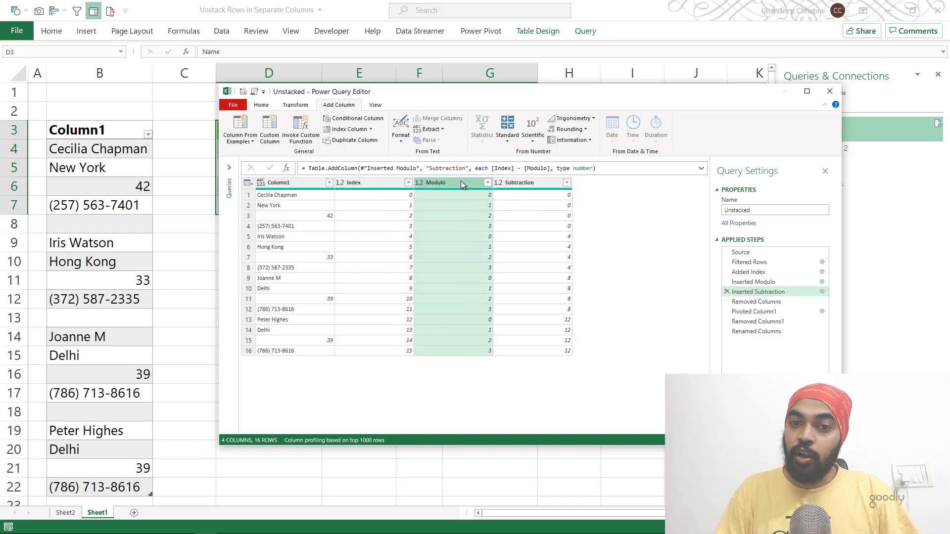
click(540, 182)
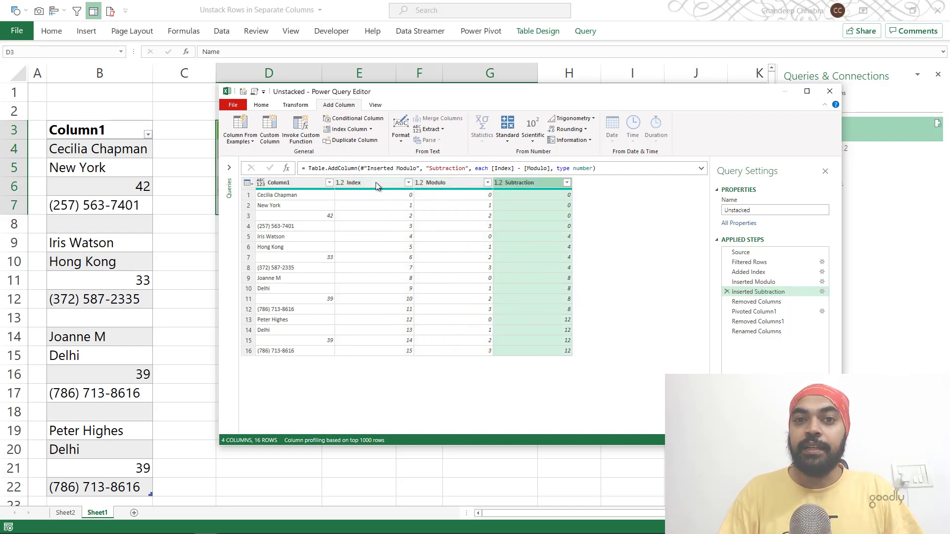
Preview the Removed Columns step, leaving Column1, Modulo and Subtraction across 16 rows.
click(754, 303)
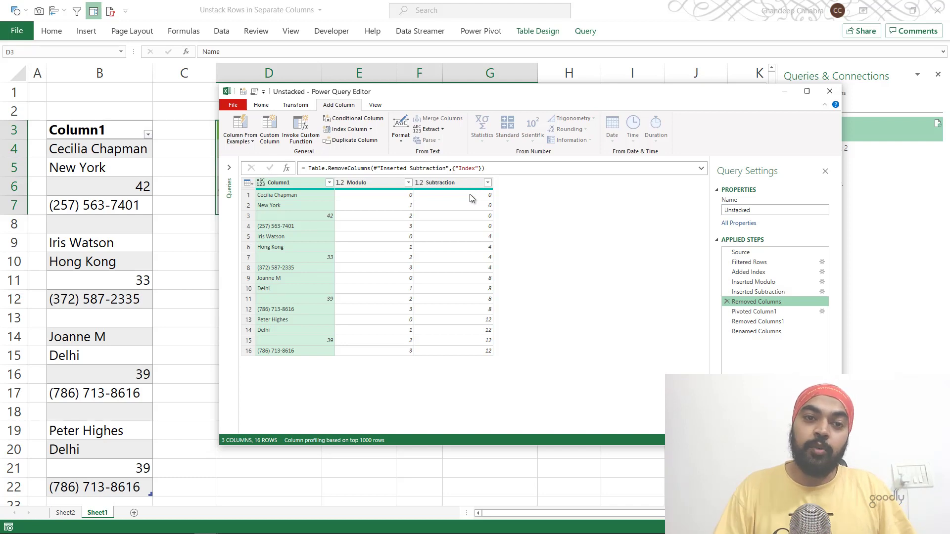
click(386, 183)
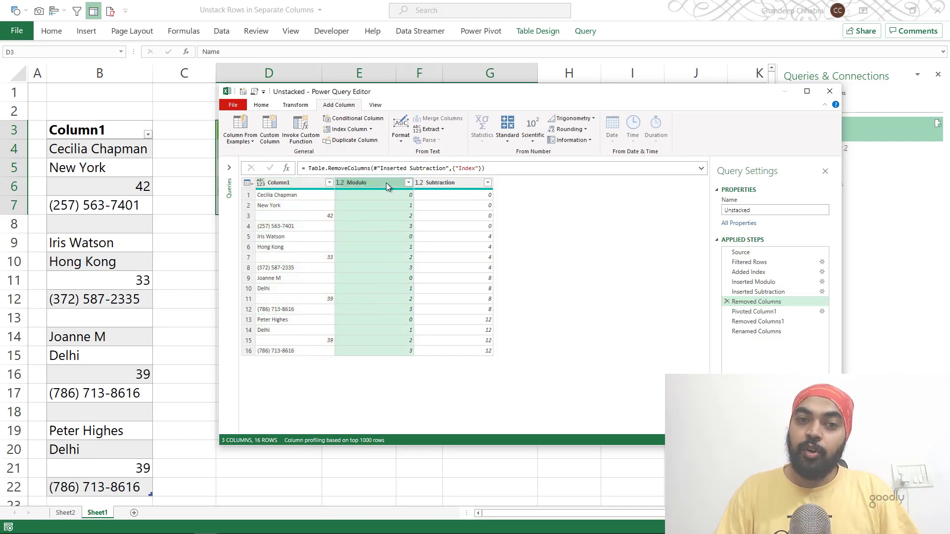
click(297, 105)
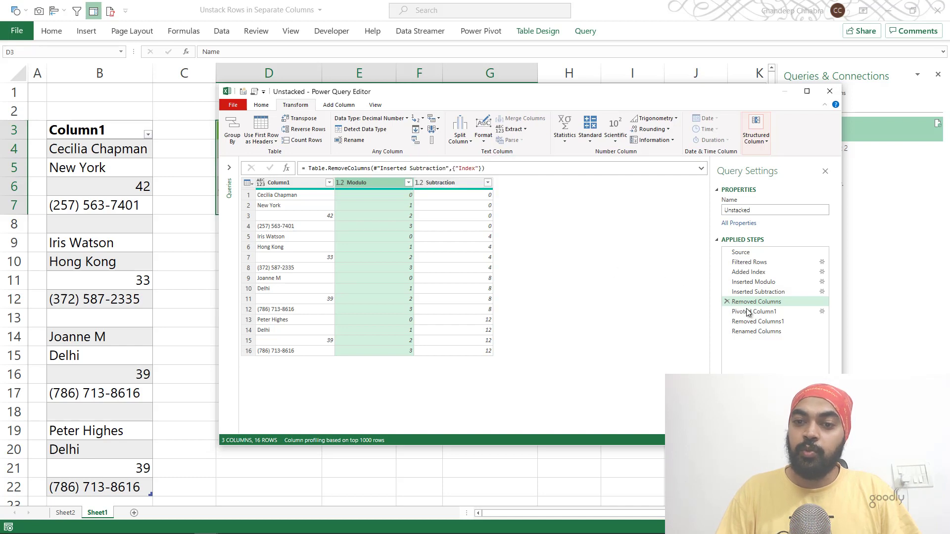
Set the Pivoted Column1 step to spread Modulo 0–3 into columns from Column1 with Don't Aggregate.
click(821, 311)
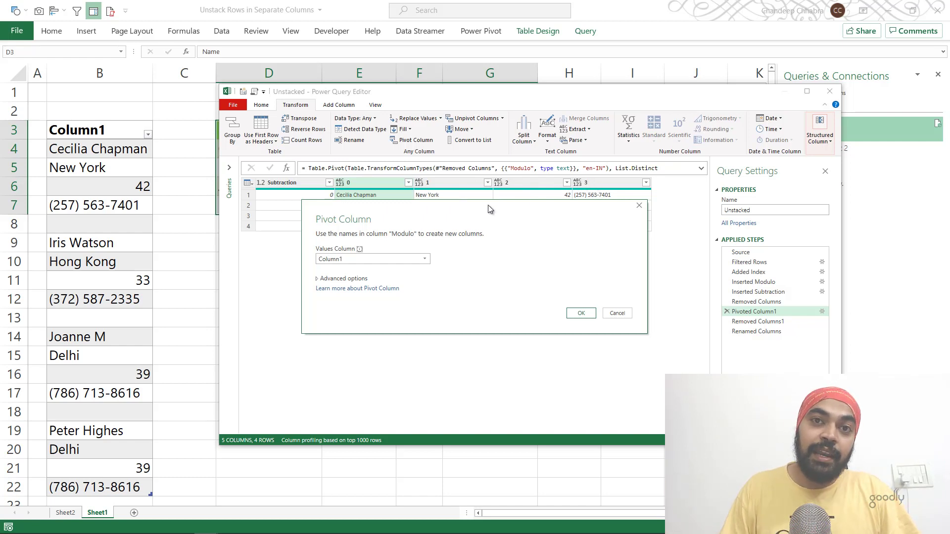
drag(487, 216, 483, 277)
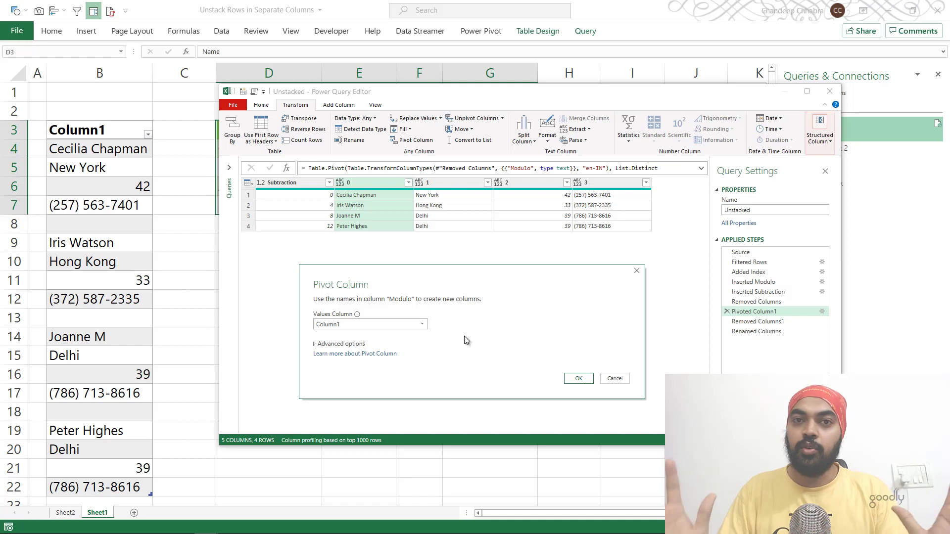
click(340, 346)
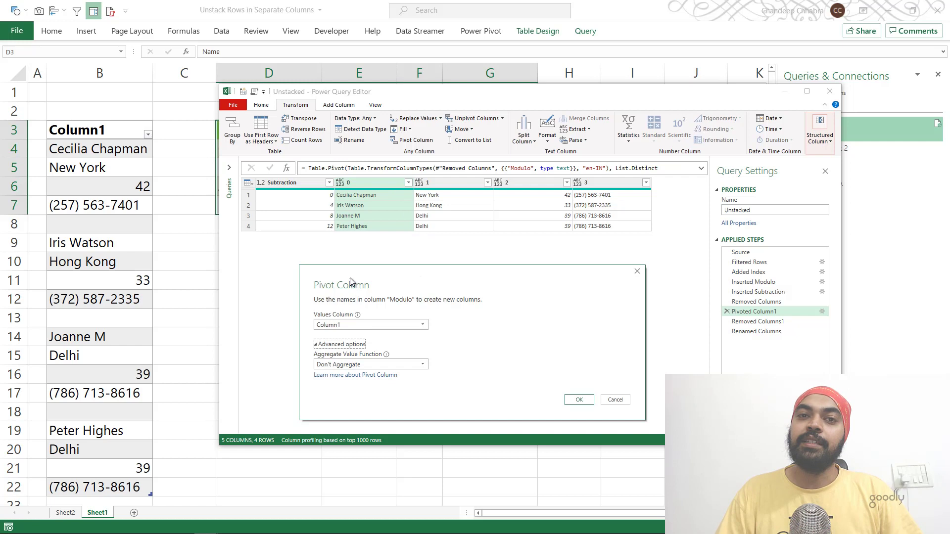
click(581, 401)
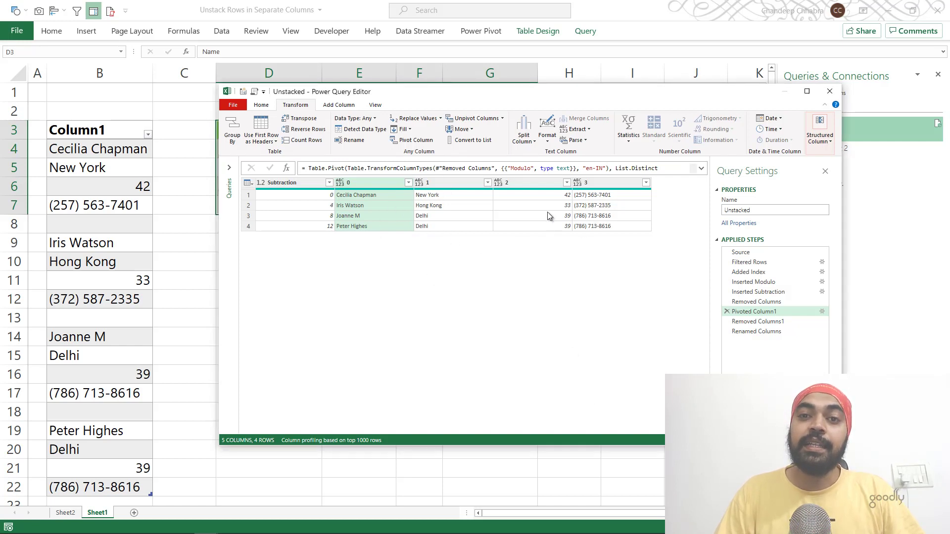
Check the four record names listed in pivoted column 0.
click(363, 195)
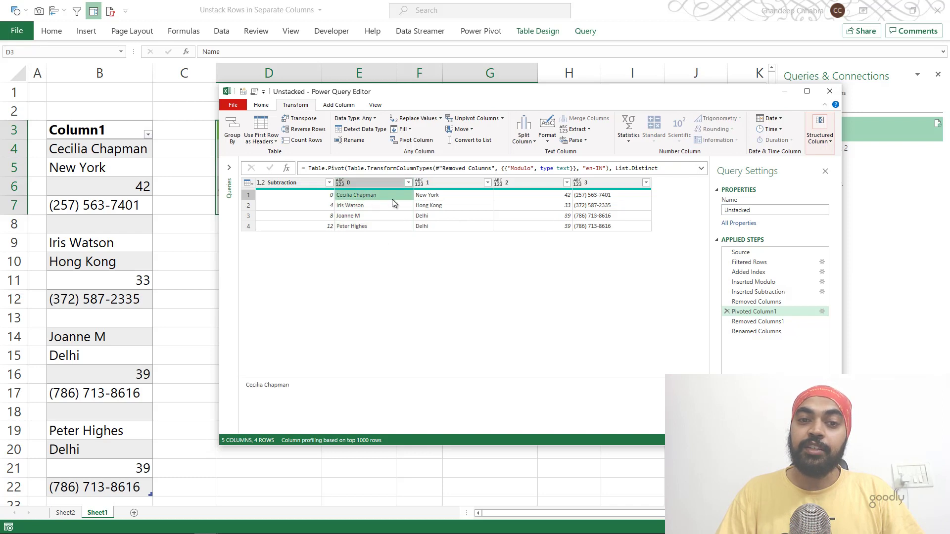
click(367, 205)
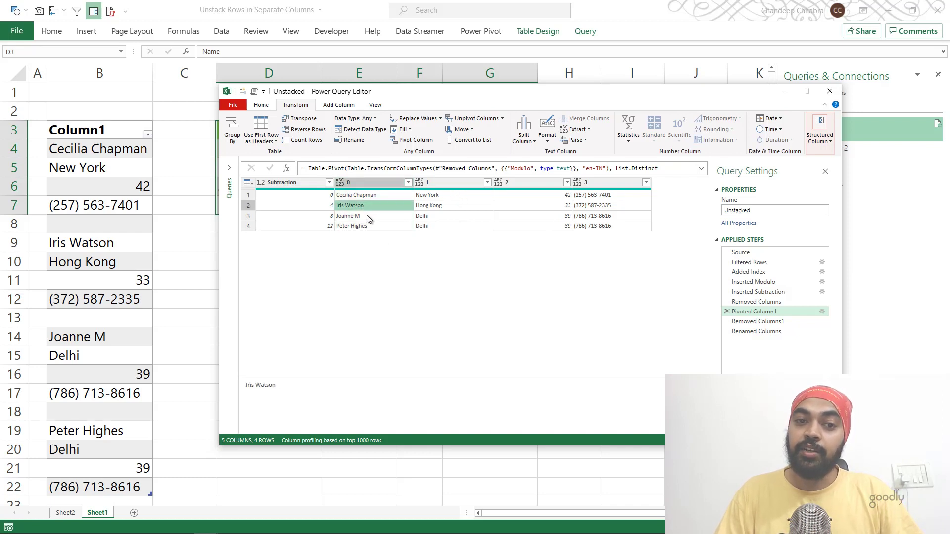
click(363, 216)
click(370, 227)
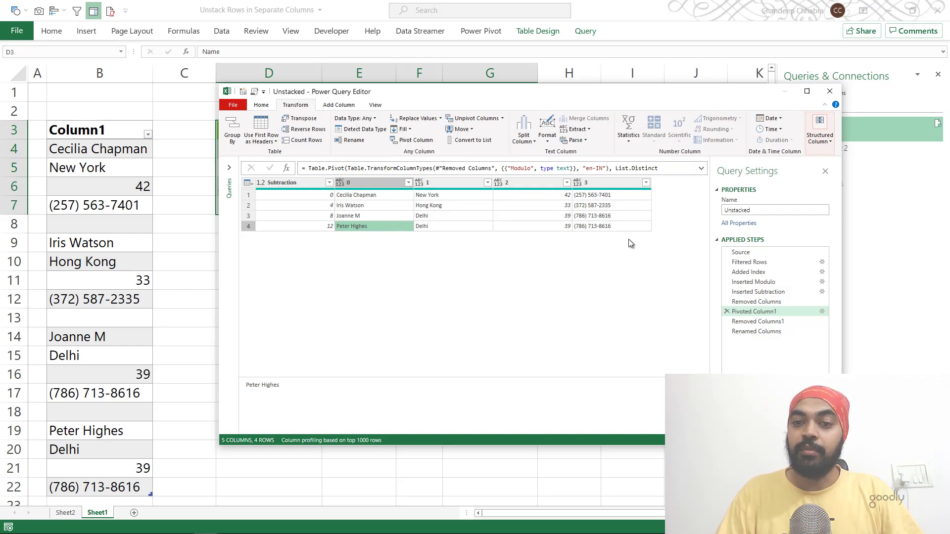
Preview the Subtraction removal and Name, City, Age, Phone renaming, then Close & Load the table.
click(761, 323)
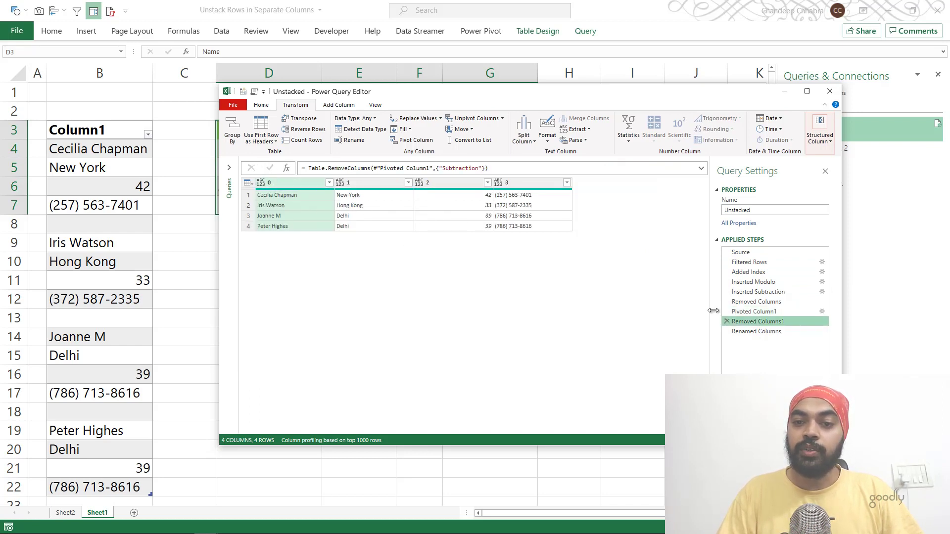
click(756, 331)
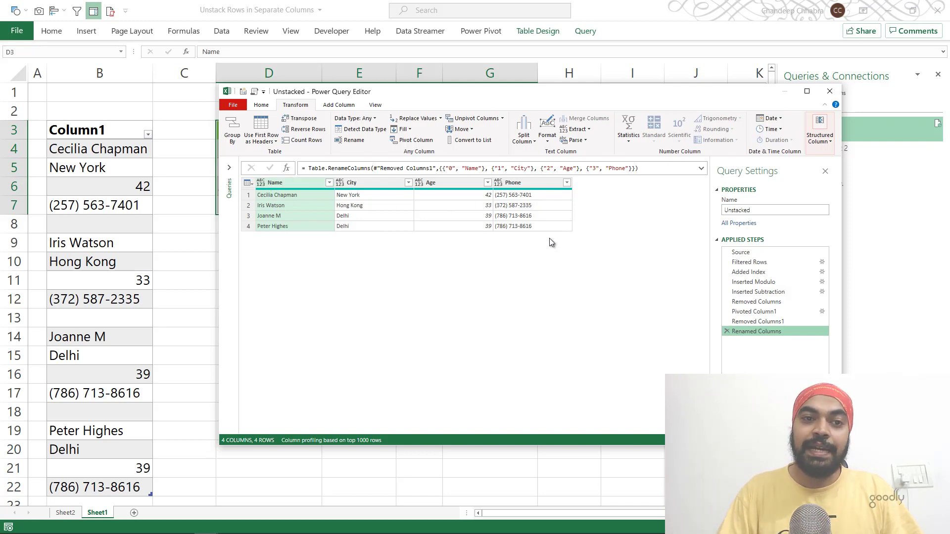
click(268, 103)
click(232, 127)
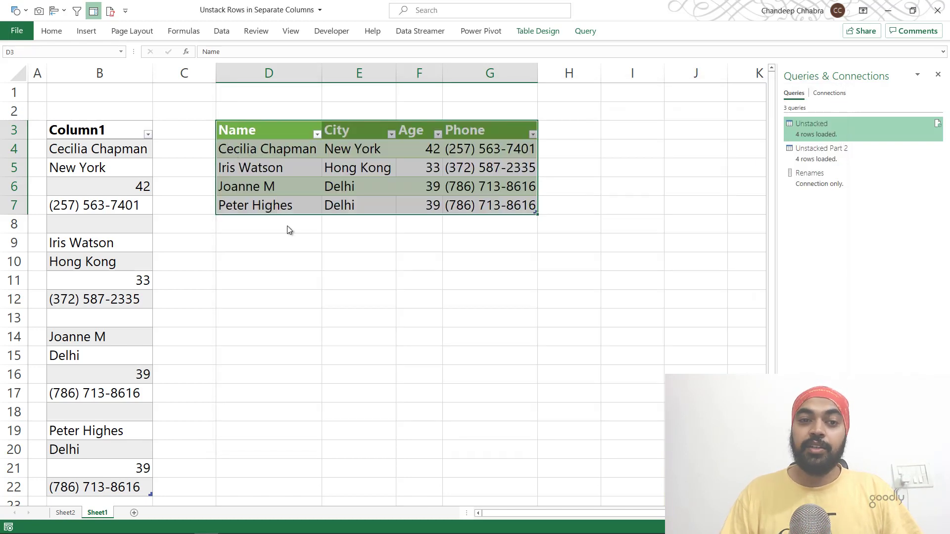
Copy the last four-line record below the list, inserting a blank separator cell above it.
click(131, 259)
key(ctrl+Down)
key(ctrl+Down)
key(ctrl+Down)
key(ctrl+Down)
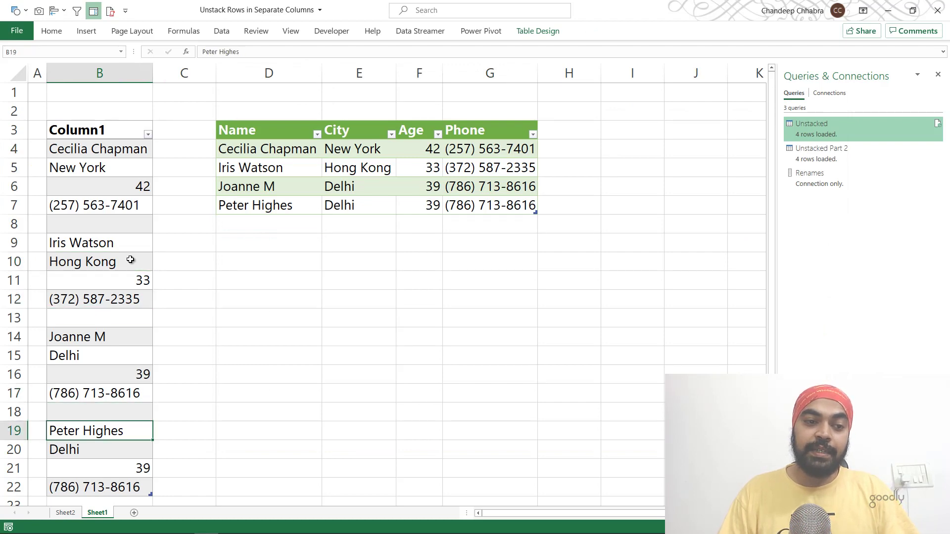
key(ctrl+shift+Down)
key(ctrl+c)
key(Down)
key(Down)
key(Down)
key(Down)
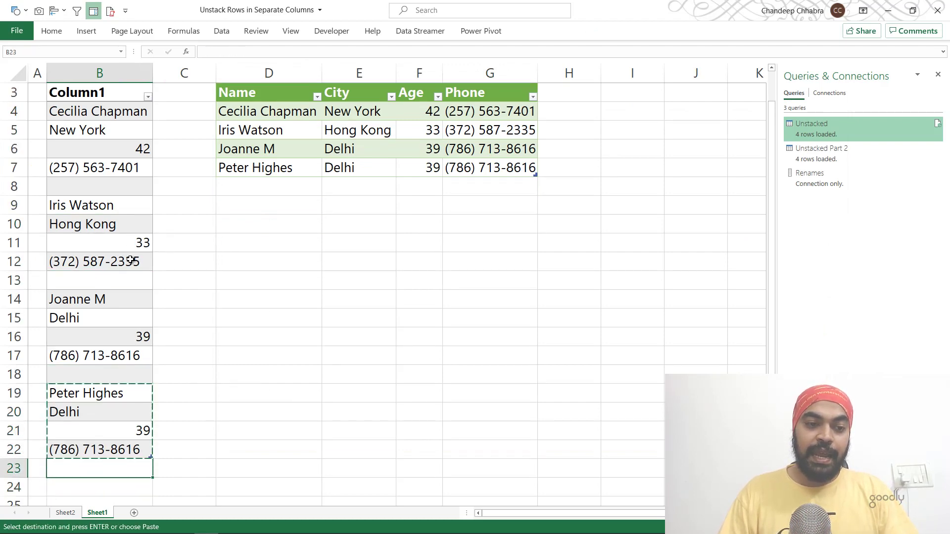
key(ctrl+v)
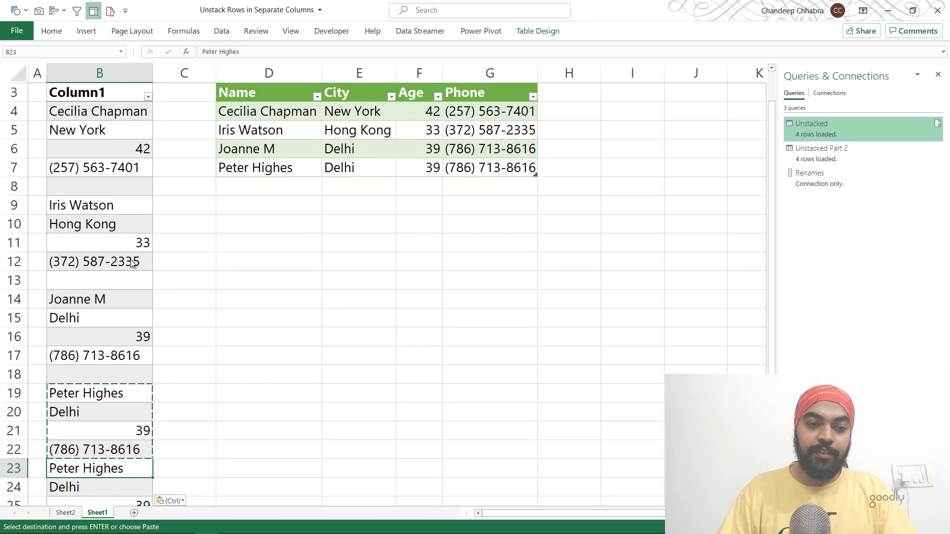
key(ctrl+shift+equal)
key(Down)
Overwrite the copied record with a new person's name, city Gurgaon and age 34.
scroll(130, 260, down, 1)
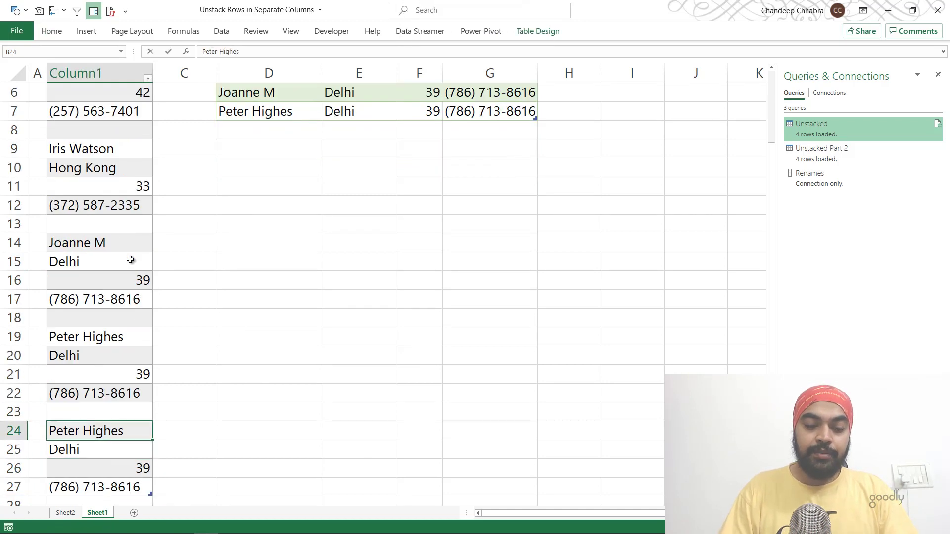
text(Chandeep)
key(Return)
text(Gu)
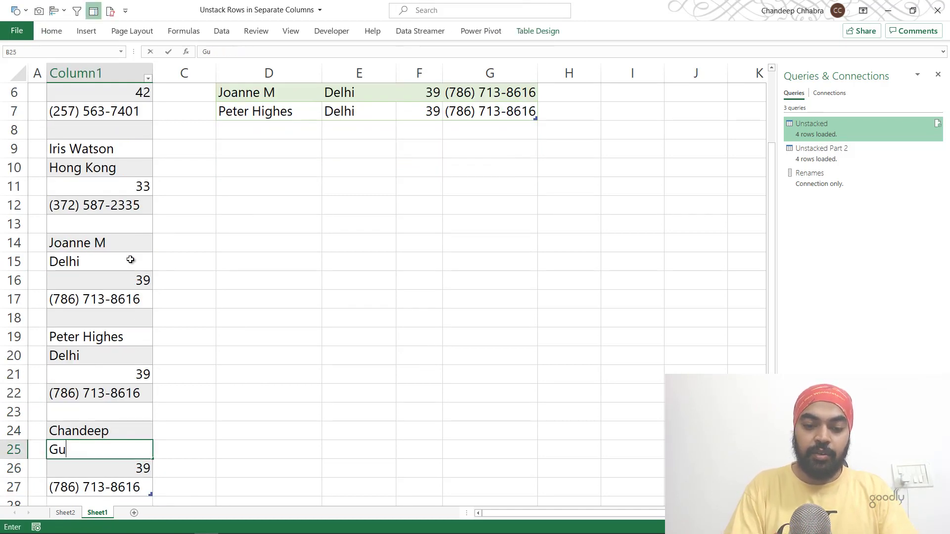
text(rgaon)
key(Return)
text(3)
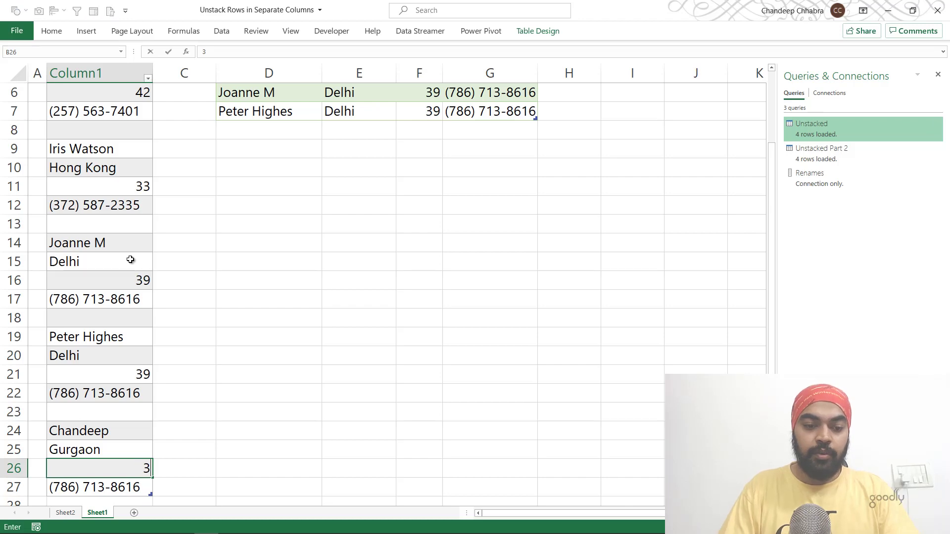
text(34)
key(Return)
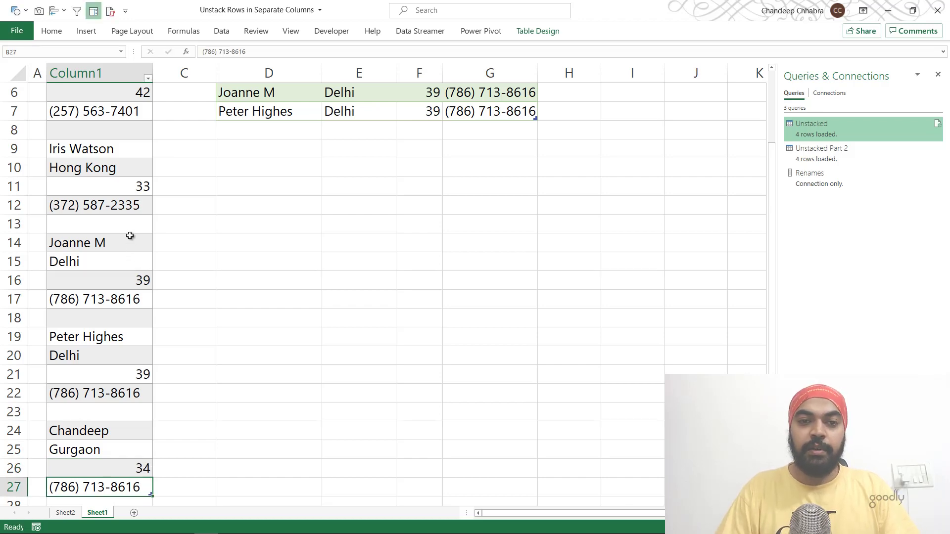
Refresh the loaded table so it picks up the fifth record from Gurgaon, age 34.
scroll(285, 149, up, 2)
right_click(316, 158)
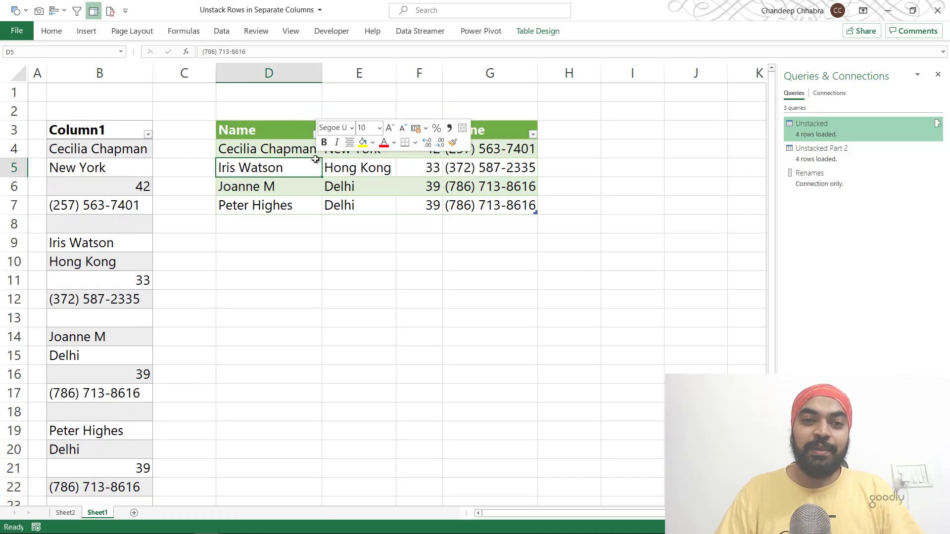
click(356, 276)
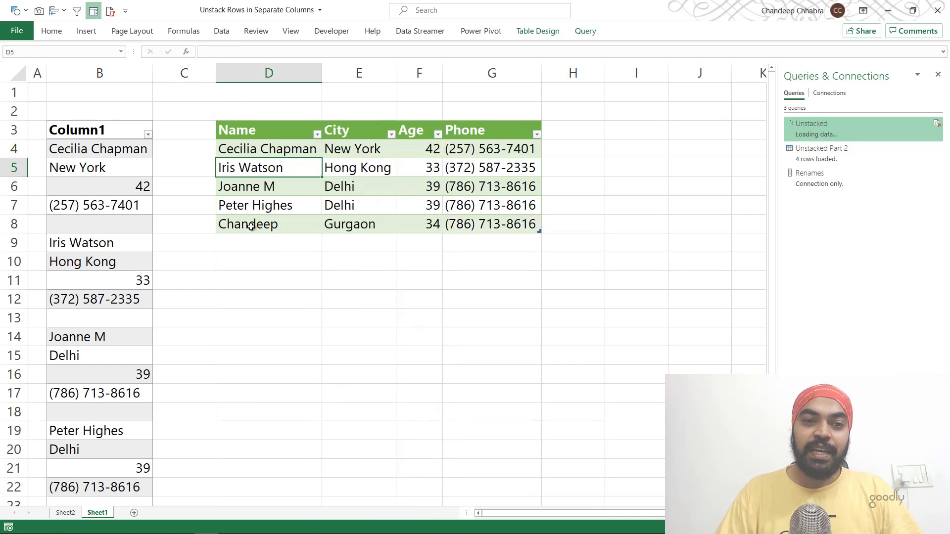